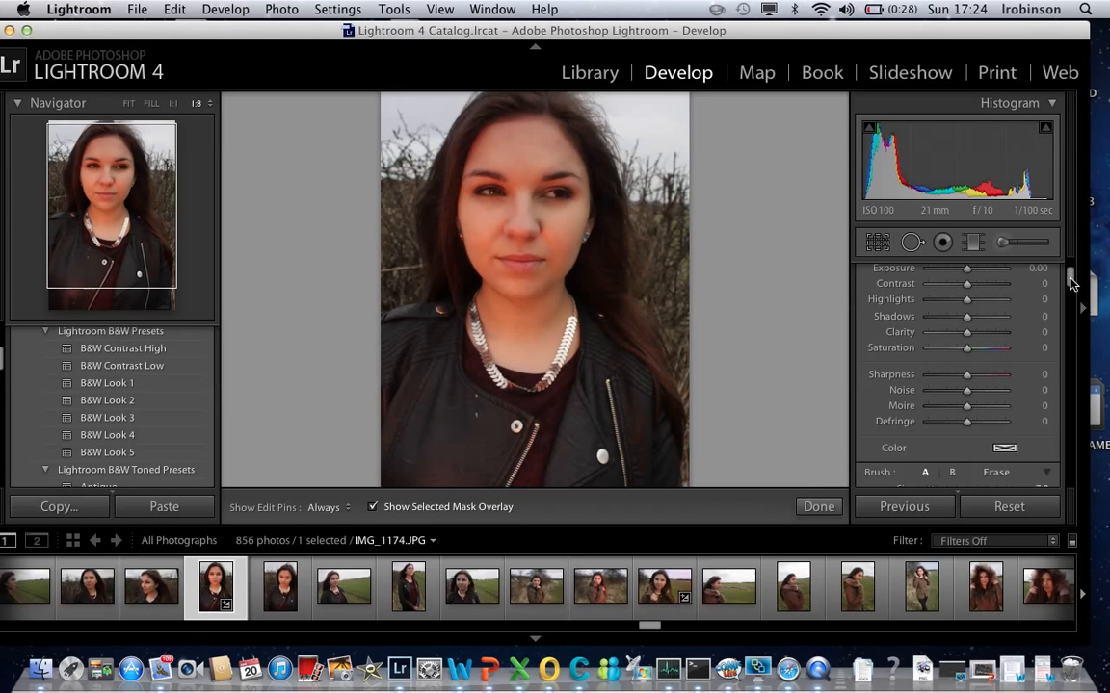
- Set the adjustment brush's Exposure to −4.00 and close the brush
{"action": "scroll", "coordinate": [1072, 282], "scroll_direction": "up", "scroll_amount": 3}
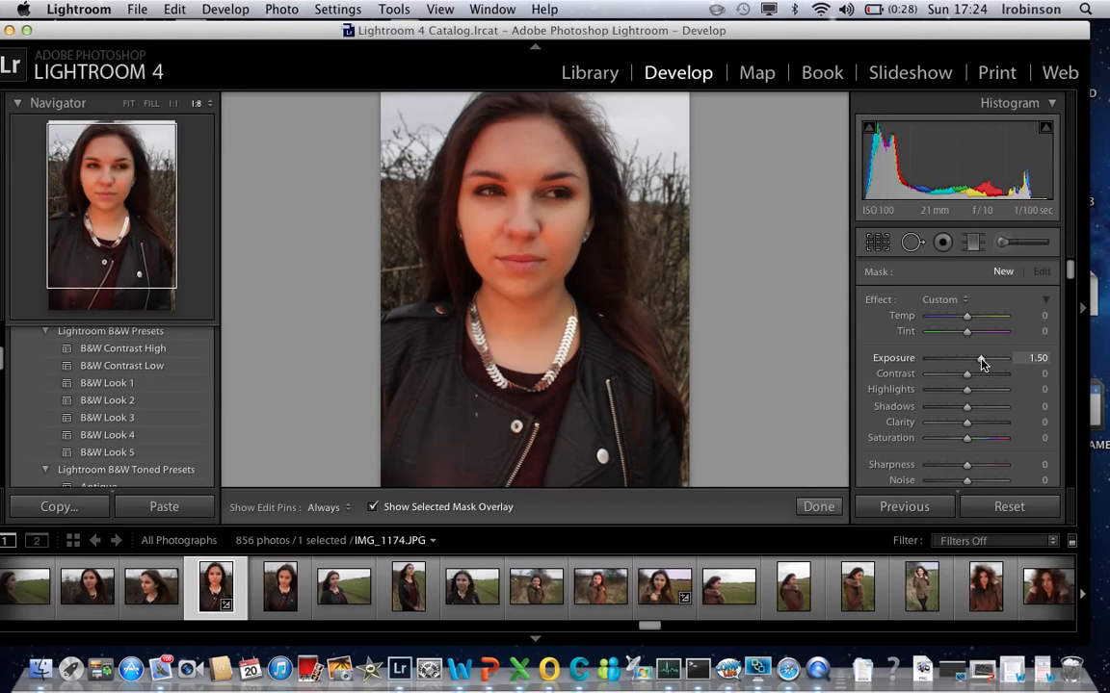
{"action": "left_click_drag", "start_coordinate": [1014, 363], "coordinate": [927, 358]}
{"action": "left_click", "coordinate": [817, 506]}
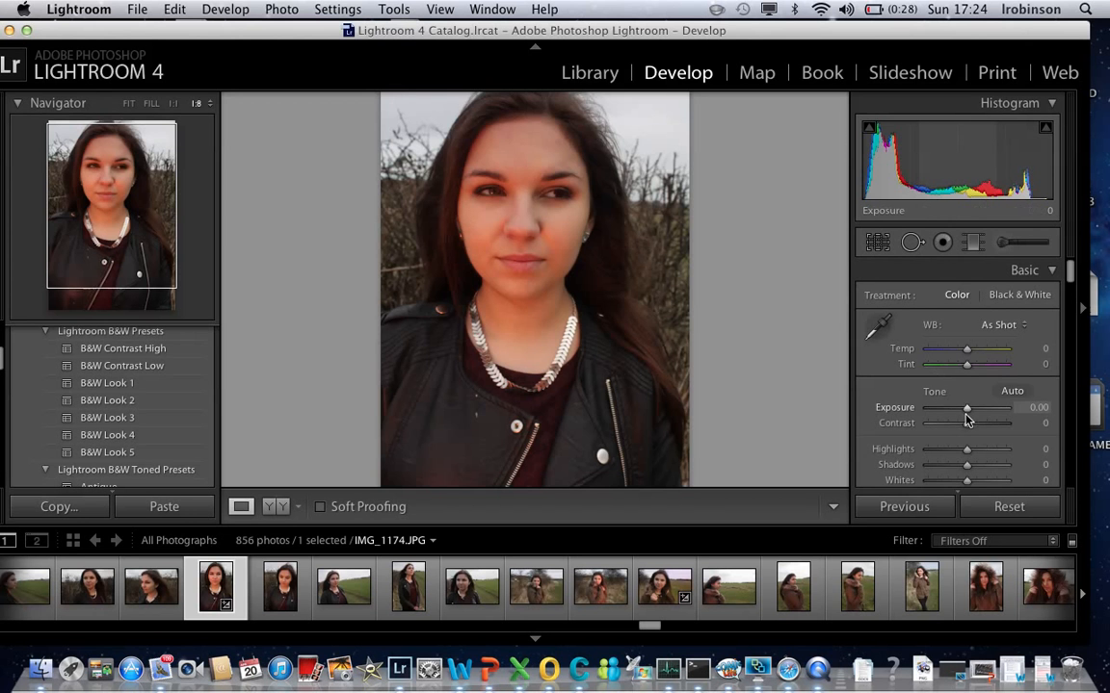
- Try the whole photo's Exposure at +2.05, and bring it back down to +0.20
{"action": "mouse_move", "coordinate": [968, 416]}
{"action": "left_mouse_down"}
{"action": "mouse_move", "coordinate": [985, 413]}
{"action": "mouse_move", "coordinate": [958, 412]}
{"action": "mouse_move", "coordinate": [982, 413]}
{"action": "left_mouse_up"}
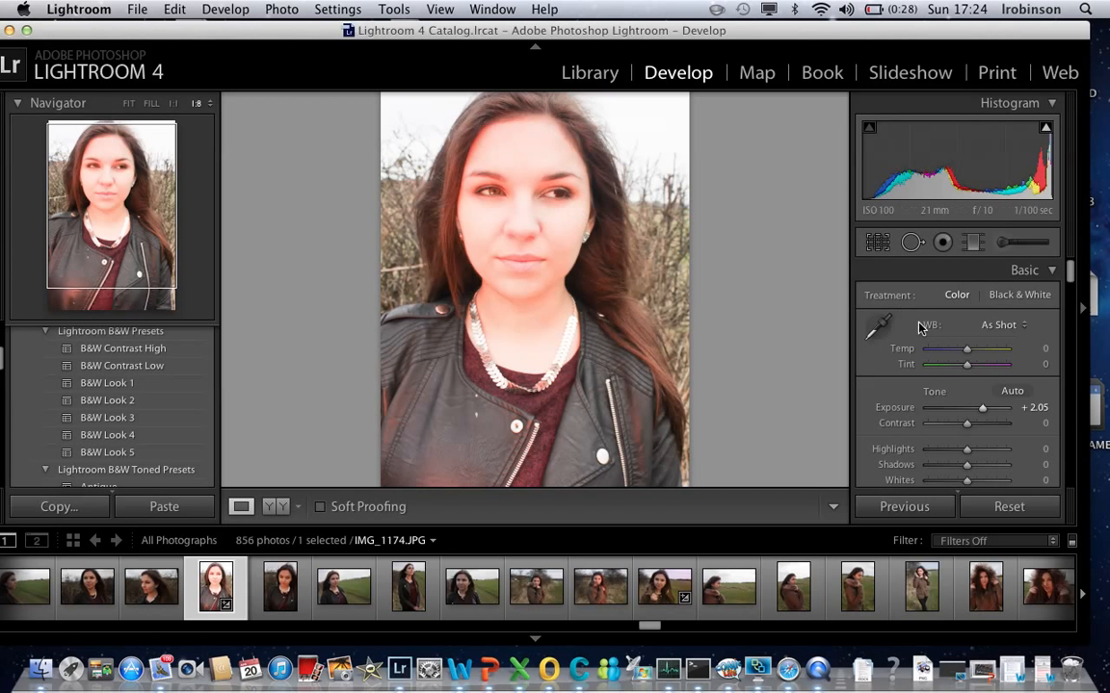
{"action": "left_click_drag", "start_coordinate": [982, 408], "coordinate": [968, 414]}
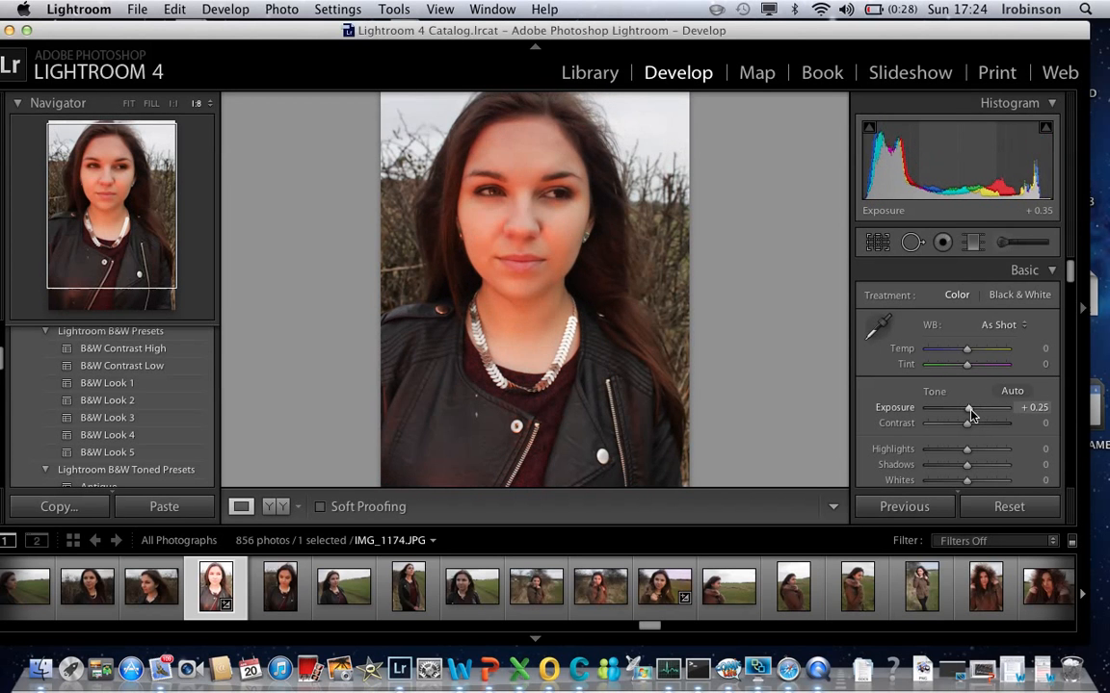
- Enlarge the adjustment brush and paint a first mask stroke along the jacket's shoulder and sleeve on the side with the long hair
{"action": "left_click", "coordinate": [1003, 245]}
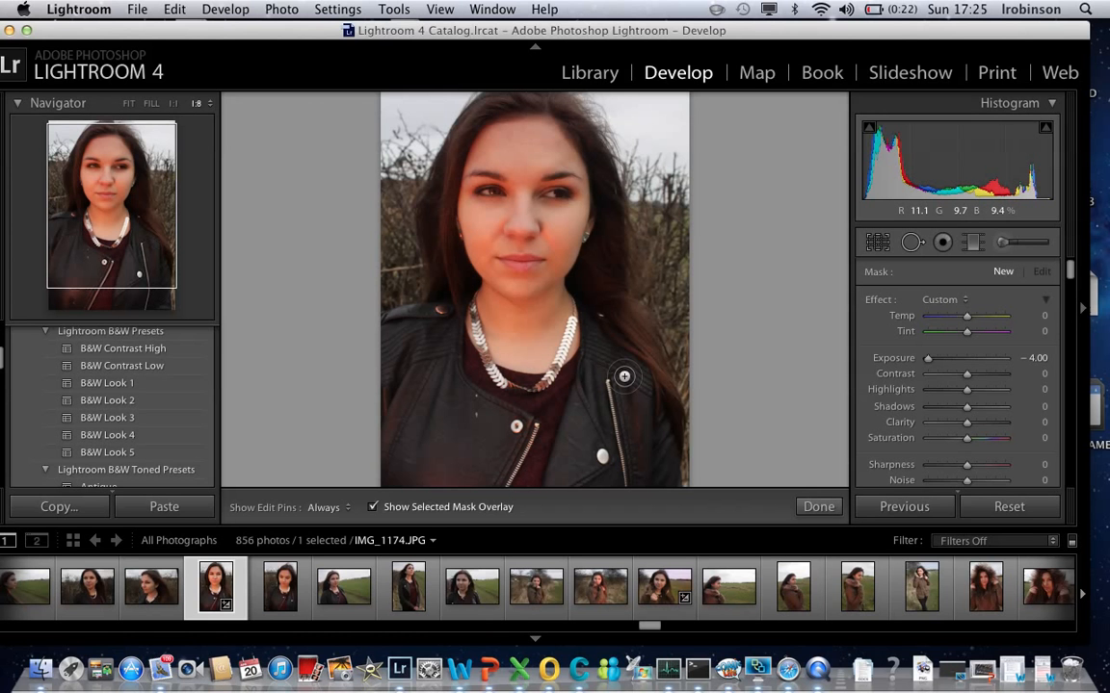
{"action": "key", "text": "="}
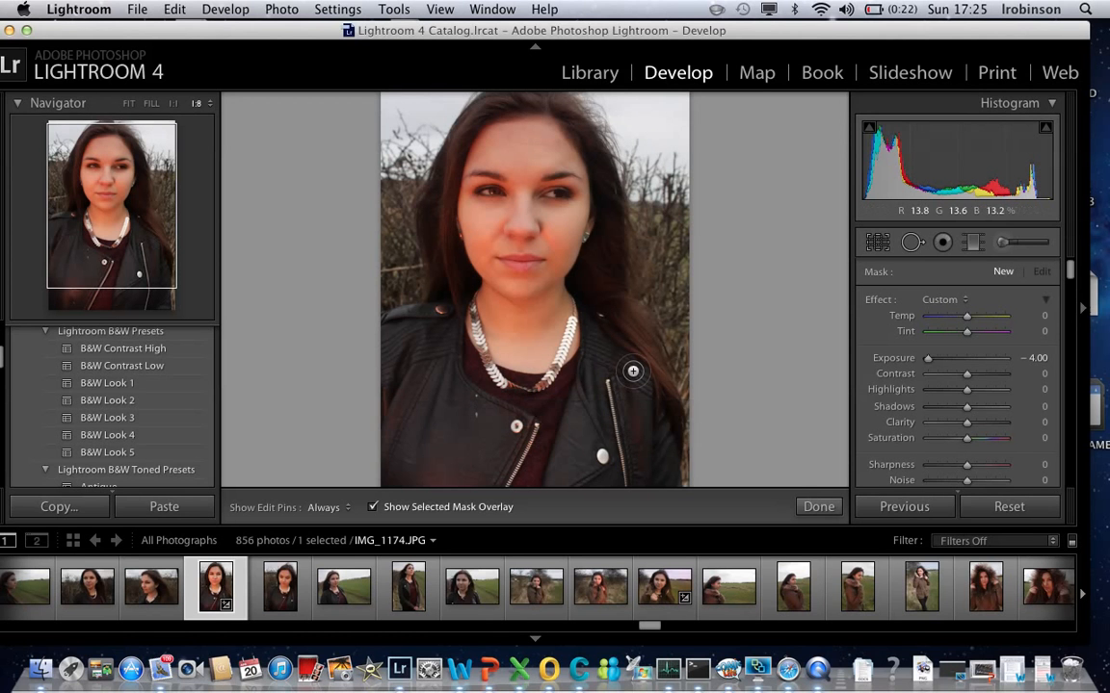
{"action": "key", "text": "]"}
{"action": "key", "text": "]"}
{"action": "key", "text": "]"}
{"action": "key", "text": "]"}
{"action": "key", "text": "]"}
{"action": "key", "text": "]"}
{"action": "key", "text": "]"}
{"action": "key", "text": "]"}
{"action": "key", "text": "]"}
{"action": "key", "text": "]"}
{"action": "key", "text": "]"}
{"action": "key", "text": "]"}
{"action": "key", "text": "]"}
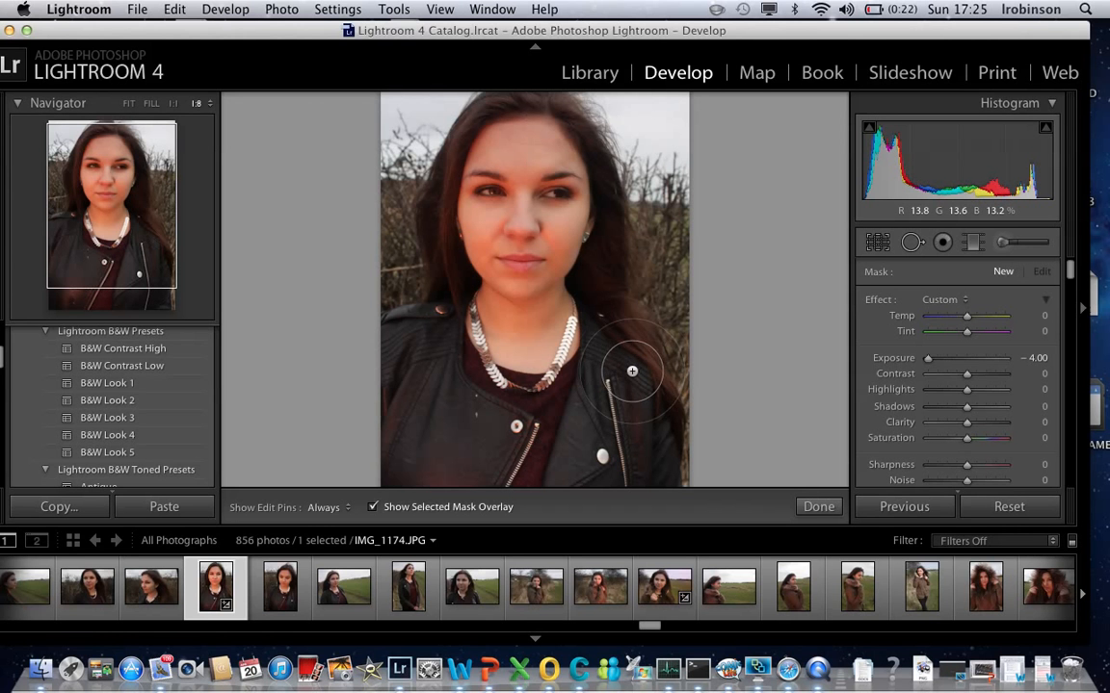
{"action": "key", "text": "["}
{"action": "key", "text": "["}
{"action": "key", "text": "["}
{"action": "key", "text": "["}
{"action": "key", "text": "["}
{"action": "key", "text": "["}
{"action": "key", "text": "["}
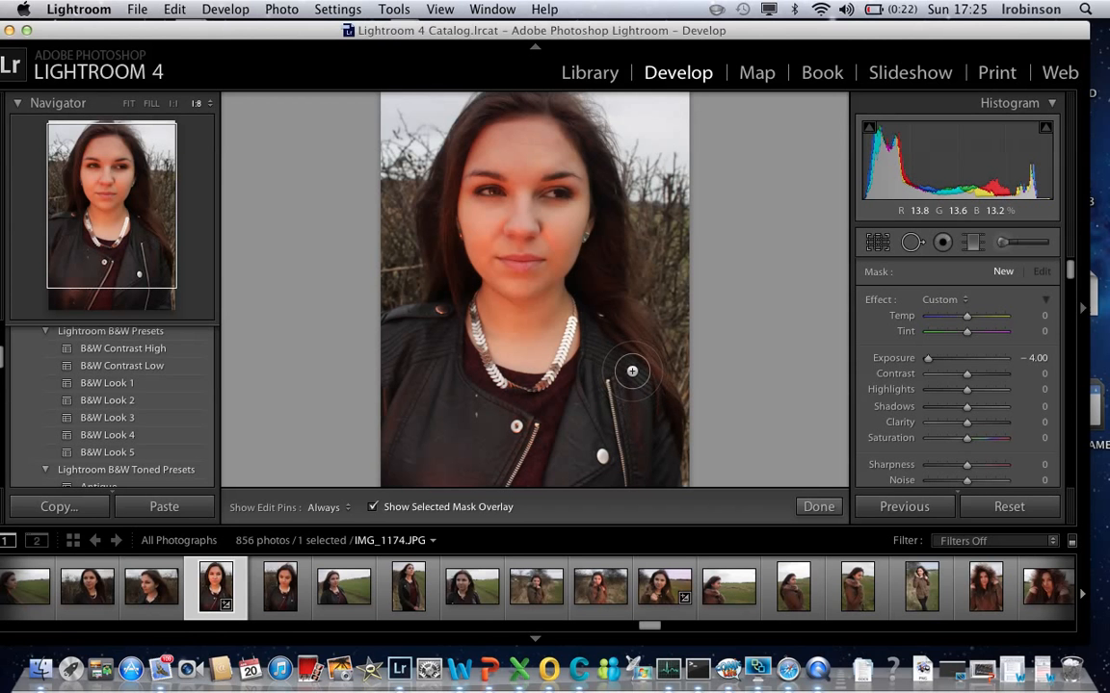
{"action": "left_click_drag", "start_coordinate": [607, 339], "coordinate": [655, 407]}
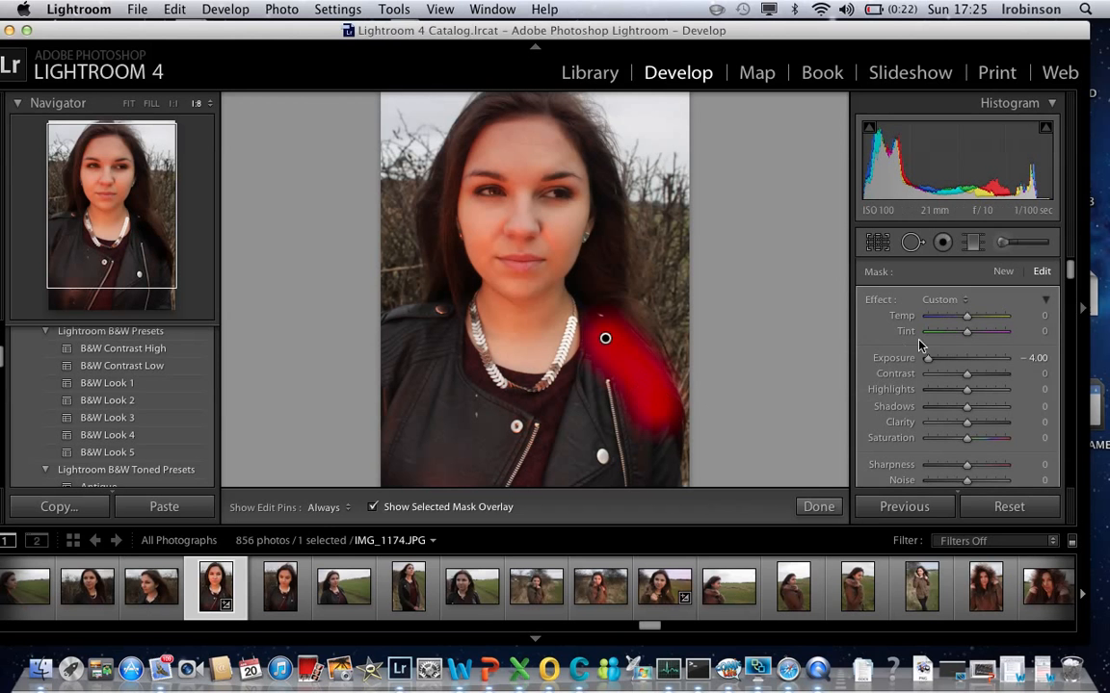
- Set the jacket mask's Exposure to 0.07 and extend the mask over the rest of that jacket side
{"action": "left_click_drag", "start_coordinate": [927, 359], "coordinate": [945, 360]}
{"action": "left_click", "coordinate": [965, 362]}
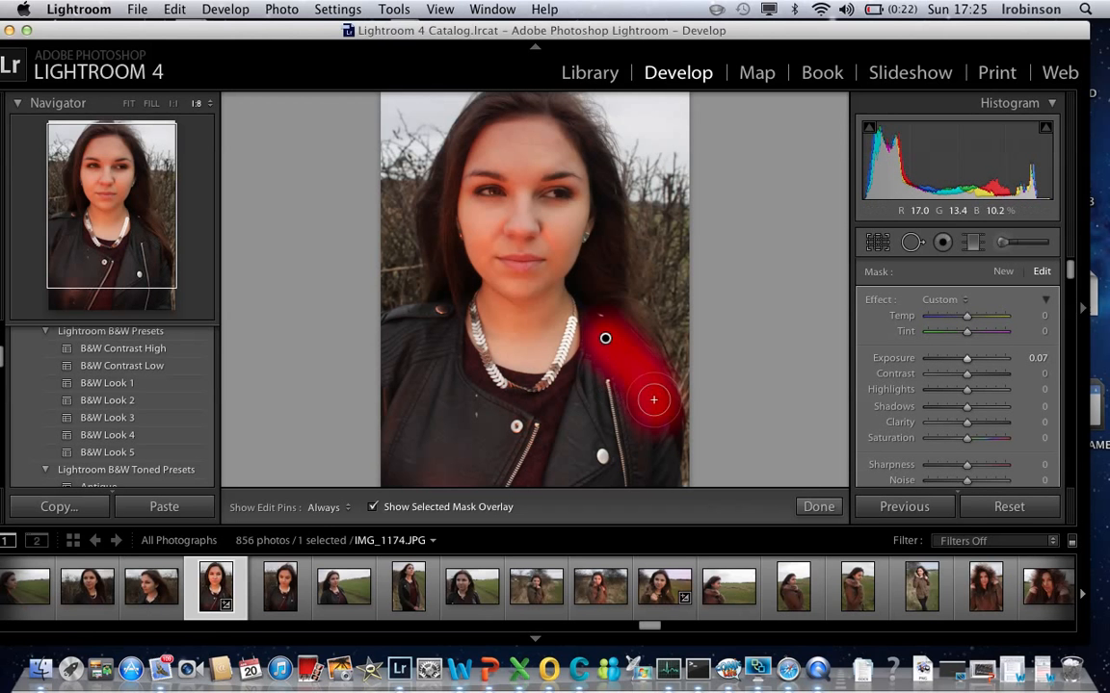
{"action": "mouse_move", "coordinate": [605, 357]}
{"action": "left_mouse_down"}
{"action": "mouse_move", "coordinate": [583, 468]}
{"action": "mouse_move", "coordinate": [602, 455]}
{"action": "mouse_move", "coordinate": [617, 408]}
{"action": "mouse_move", "coordinate": [613, 456]}
{"action": "left_mouse_up"}
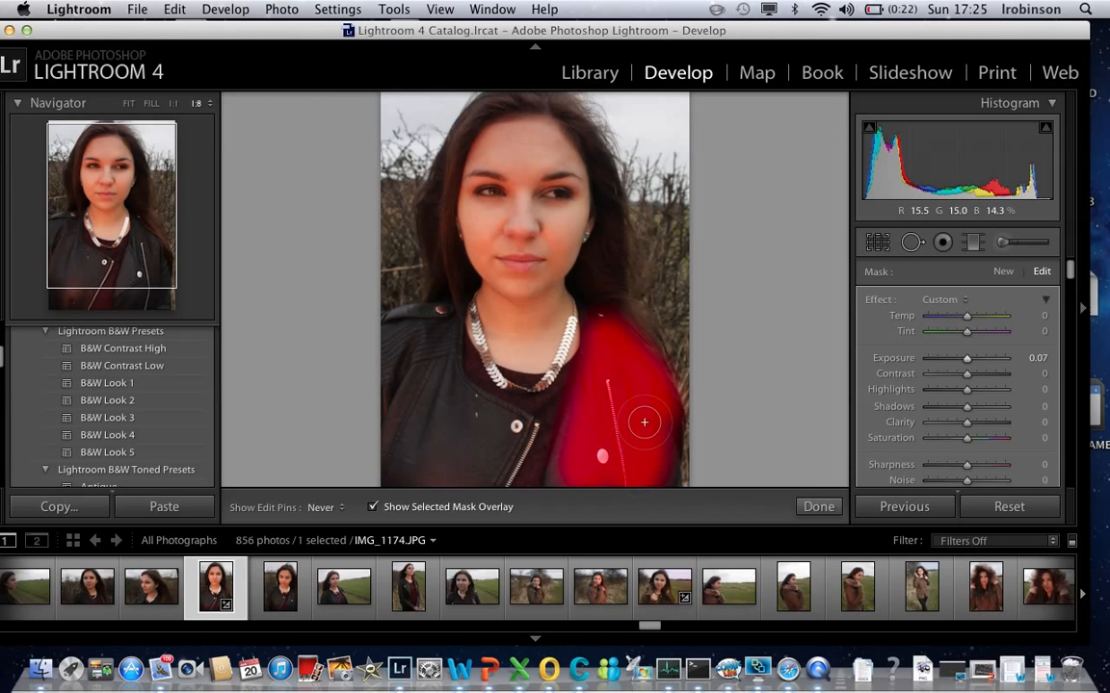
{"action": "left_click_drag", "start_coordinate": [621, 363], "coordinate": [599, 325]}
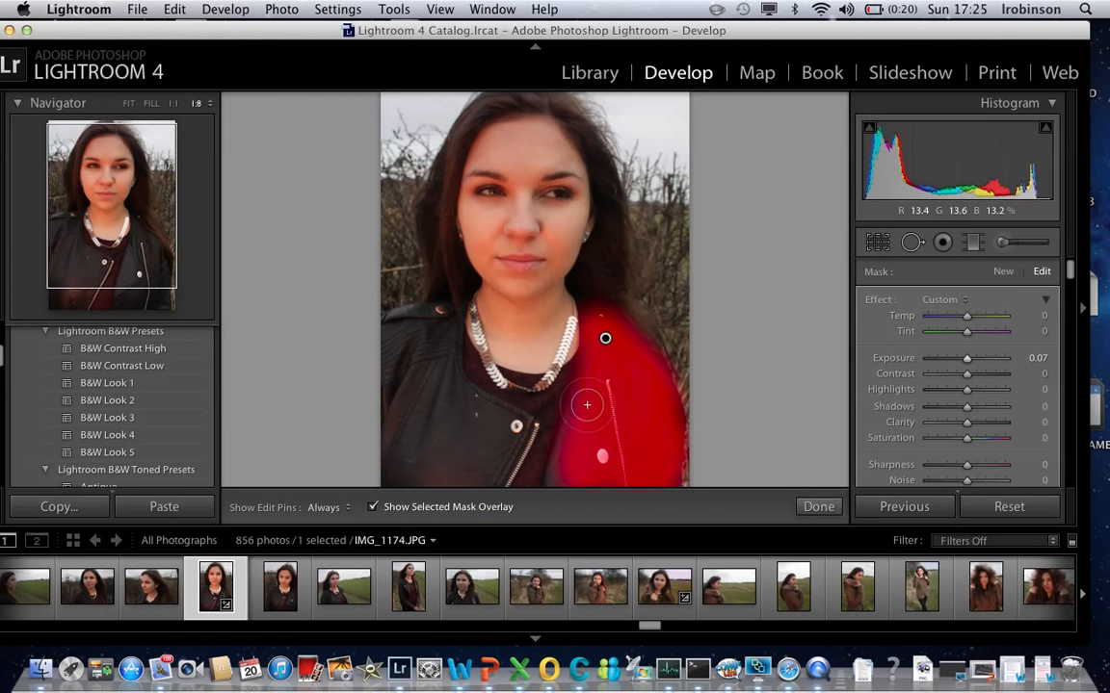
- Paint the mask over the other half of the jacket and hide the mask overlay
{"action": "left_click", "coordinate": [372, 508]}
{"action": "left_click", "coordinate": [373, 507]}
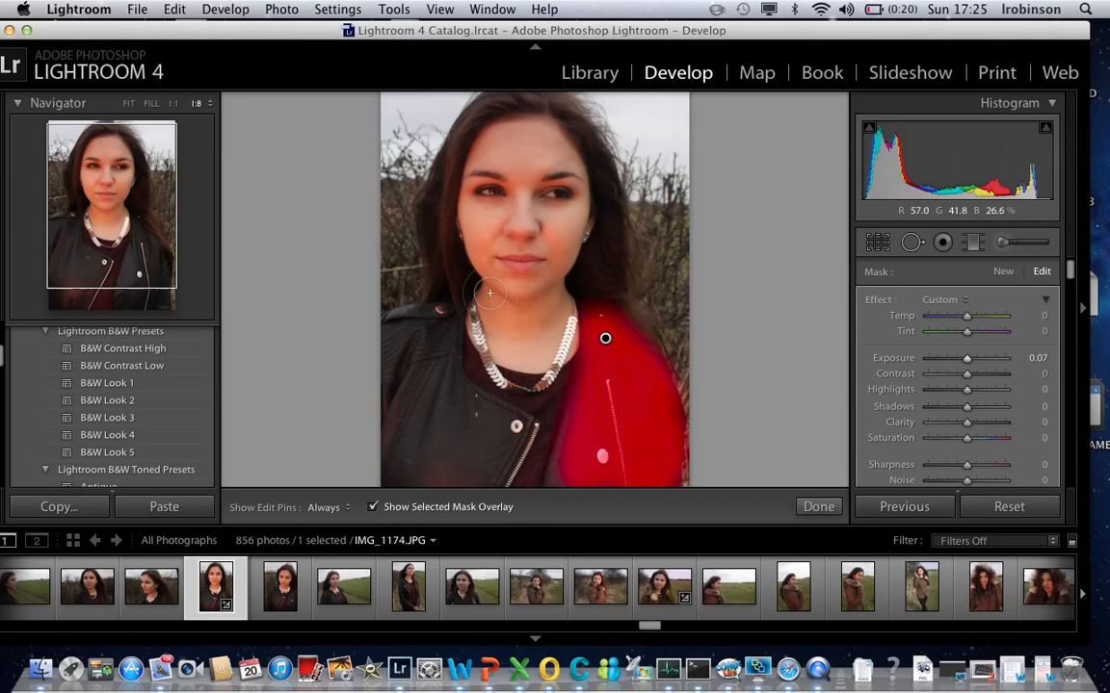
{"action": "key", "text": "h"}
{"action": "mouse_move", "coordinate": [448, 363]}
{"action": "left_mouse_down"}
{"action": "mouse_move", "coordinate": [477, 400]}
{"action": "mouse_move", "coordinate": [519, 429]}
{"action": "mouse_move", "coordinate": [455, 497]}
{"action": "mouse_move", "coordinate": [449, 463]}
{"action": "mouse_move", "coordinate": [391, 467]}
{"action": "mouse_move", "coordinate": [441, 415]}
{"action": "mouse_move", "coordinate": [431, 436]}
{"action": "mouse_move", "coordinate": [375, 389]}
{"action": "mouse_move", "coordinate": [401, 367]}
{"action": "mouse_move", "coordinate": [372, 352]}
{"action": "mouse_move", "coordinate": [410, 335]}
{"action": "mouse_move", "coordinate": [436, 397]}
{"action": "left_mouse_up"}
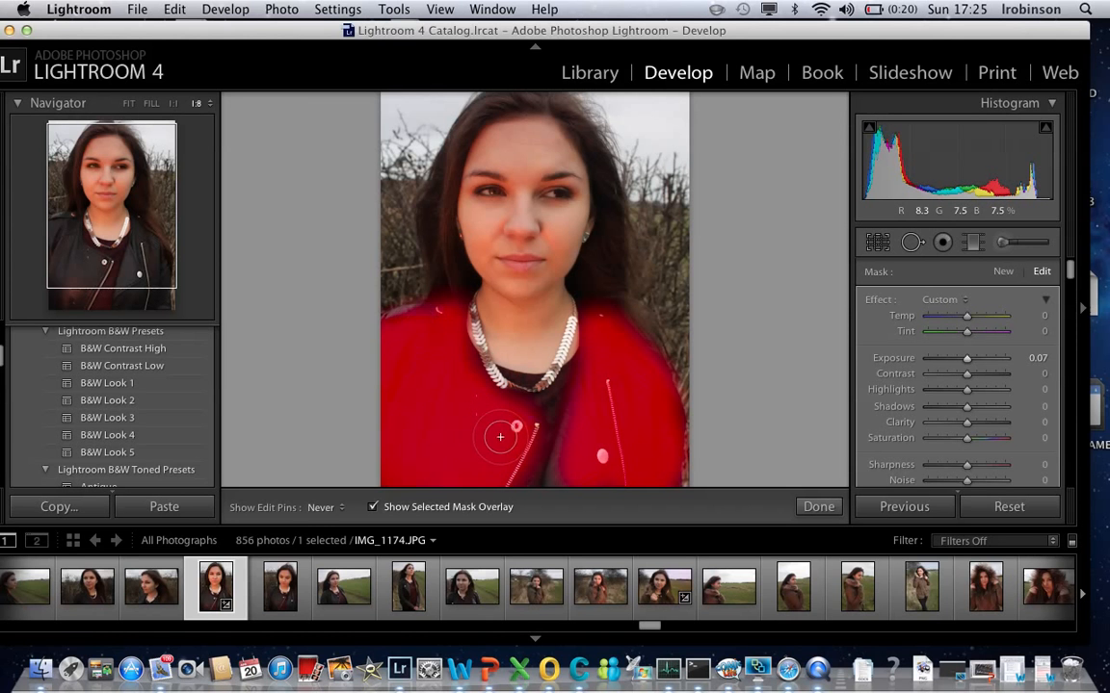
{"action": "mouse_move", "coordinate": [507, 422]}
{"action": "left_mouse_down"}
{"action": "mouse_move", "coordinate": [414, 339]}
{"action": "mouse_move", "coordinate": [433, 309]}
{"action": "mouse_move", "coordinate": [384, 318]}
{"action": "left_mouse_up"}
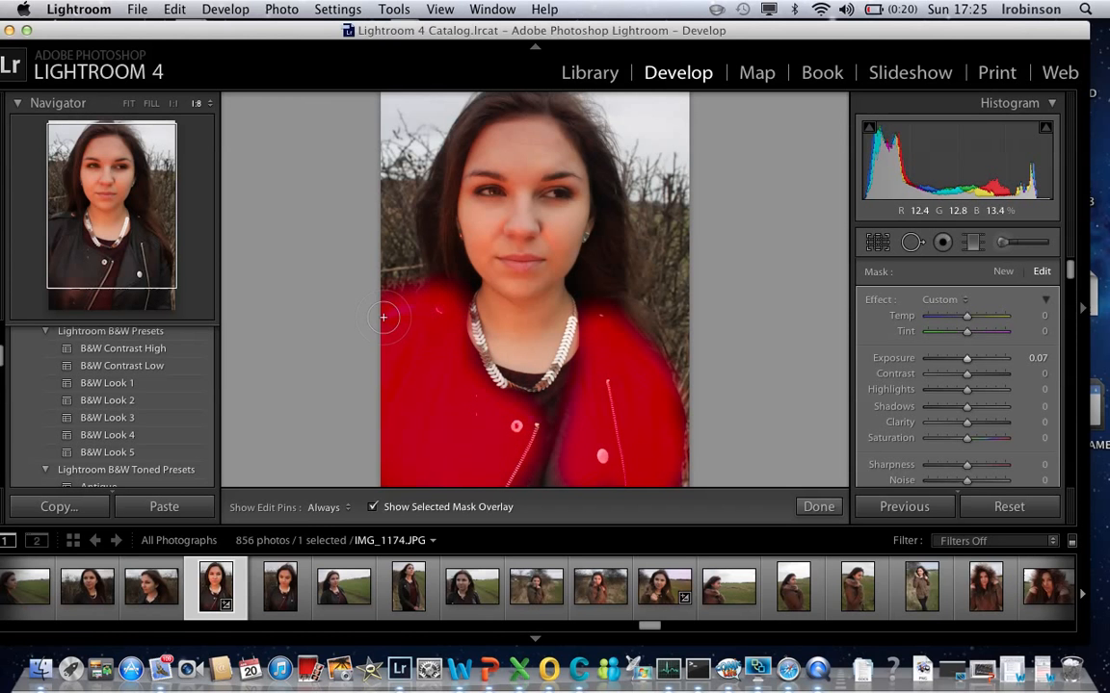
{"action": "left_click", "coordinate": [372, 507]}
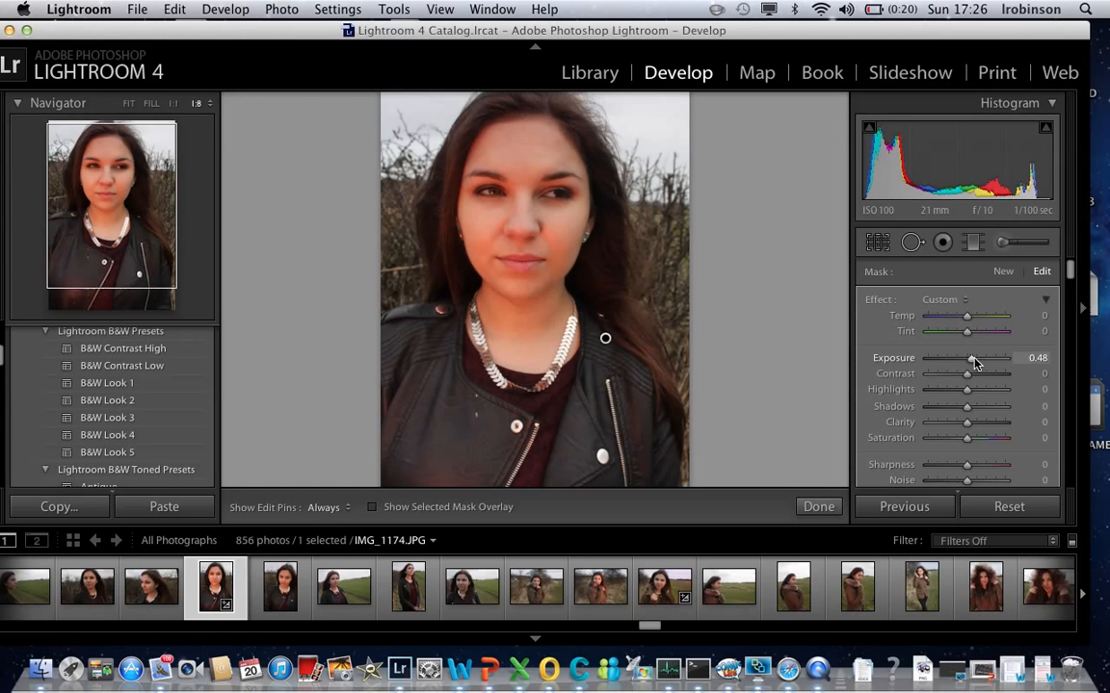
- Test the jacket mask's Exposure at both extremes and set it to 2.09
{"action": "left_click_drag", "start_coordinate": [978, 362], "coordinate": [1038, 363]}
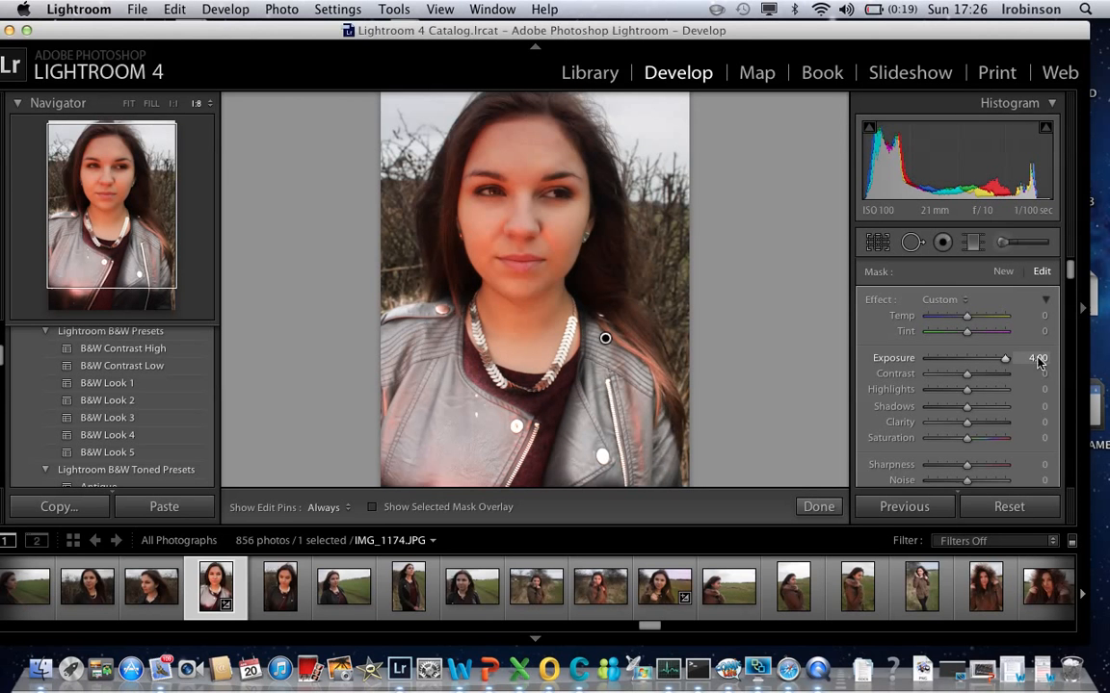
{"action": "left_click_drag", "start_coordinate": [942, 362], "coordinate": [872, 369]}
{"action": "left_click_drag", "start_coordinate": [966, 365], "coordinate": [987, 364]}
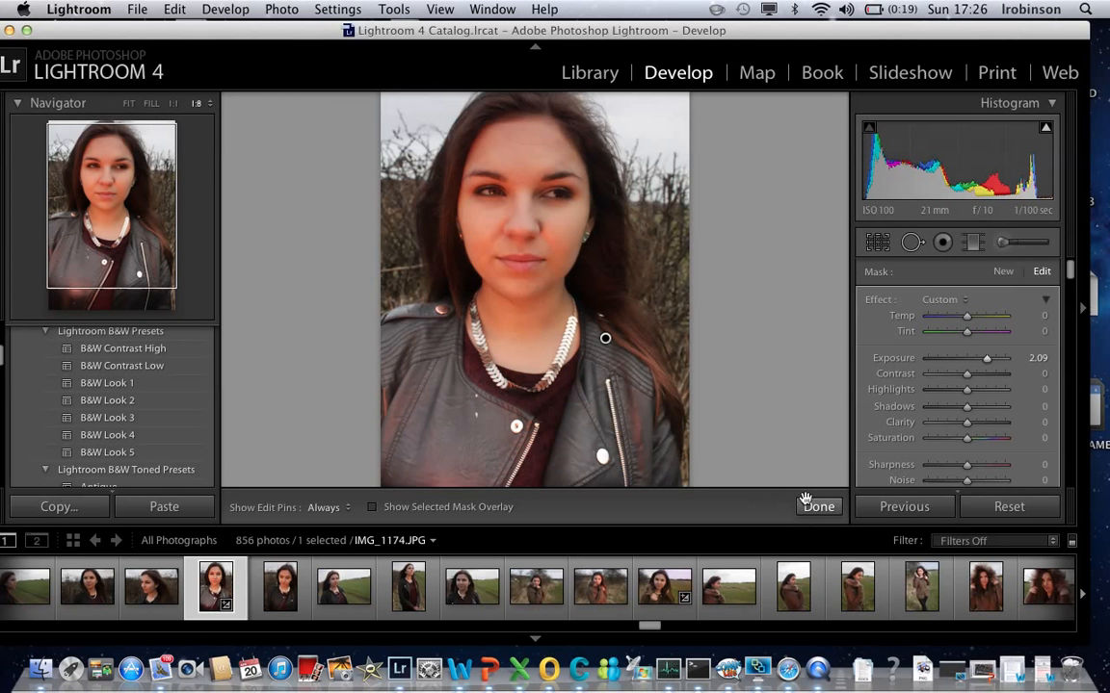
- Paint the jacket mask across the face and the adjacent background, and show the mask overlay
{"action": "key", "text": "h"}
{"action": "mouse_move", "coordinate": [398, 273]}
{"action": "left_mouse_down"}
{"action": "mouse_move", "coordinate": [373, 204]}
{"action": "mouse_move", "coordinate": [423, 183]}
{"action": "mouse_move", "coordinate": [506, 188]}
{"action": "mouse_move", "coordinate": [504, 271]}
{"action": "left_mouse_up"}
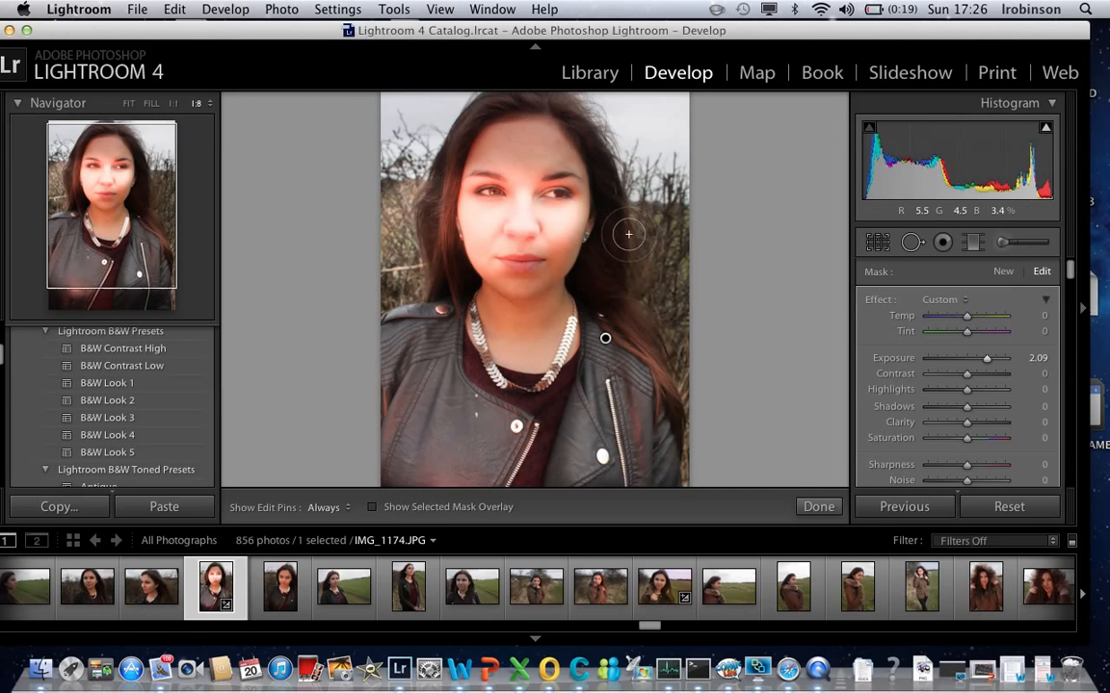
{"action": "left_click", "coordinate": [374, 509]}
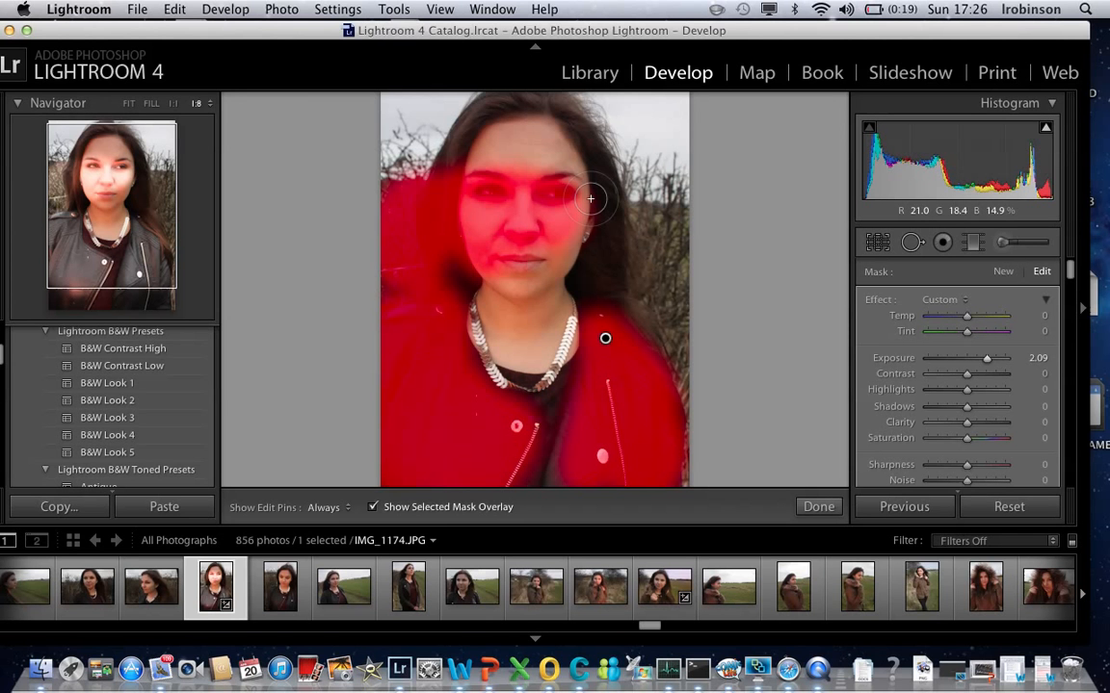
- Erase the mask from the face, hair and background, hide the mask overlay, and close the adjustment brush
{"action": "key", "text": "alt"}
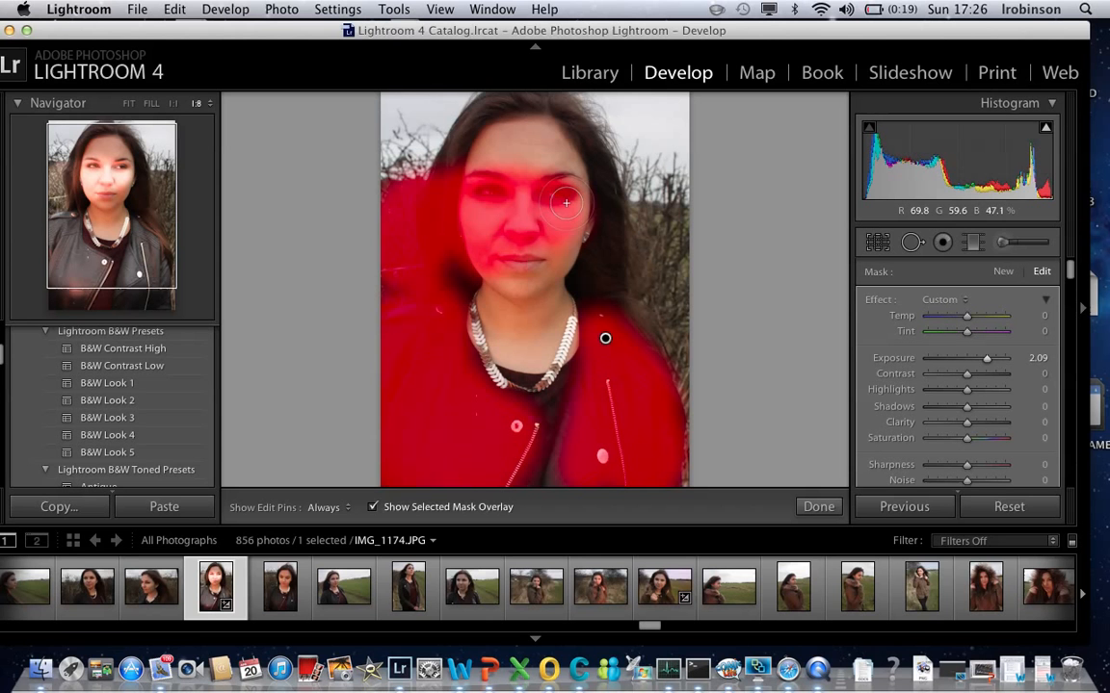
{"action": "key", "text": "alt"}
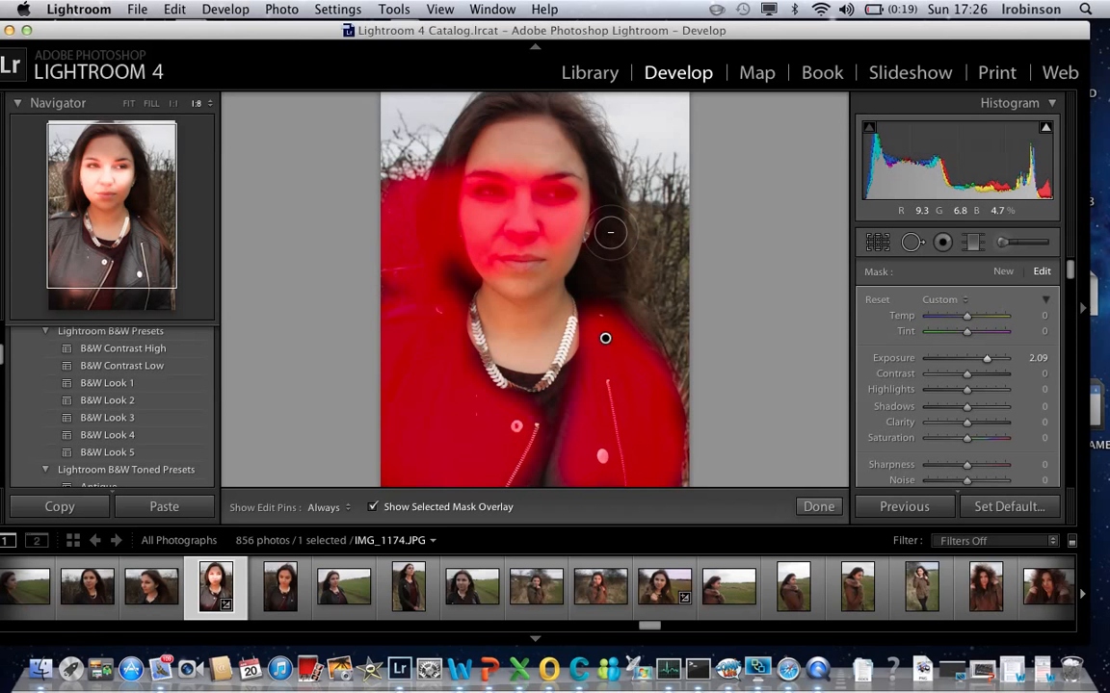
{"action": "mouse_move", "coordinate": [561, 202]}
{"action": "left_mouse_down"}
{"action": "mouse_move", "coordinate": [555, 233]}
{"action": "mouse_move", "coordinate": [595, 212]}
{"action": "mouse_move", "coordinate": [539, 210]}
{"action": "mouse_move", "coordinate": [581, 189]}
{"action": "mouse_move", "coordinate": [543, 235]}
{"action": "mouse_move", "coordinate": [506, 226]}
{"action": "mouse_move", "coordinate": [544, 177]}
{"action": "mouse_move", "coordinate": [525, 297]}
{"action": "mouse_move", "coordinate": [472, 186]}
{"action": "mouse_move", "coordinate": [482, 152]}
{"action": "mouse_move", "coordinate": [499, 164]}
{"action": "mouse_move", "coordinate": [445, 157]}
{"action": "mouse_move", "coordinate": [445, 235]}
{"action": "mouse_move", "coordinate": [408, 178]}
{"action": "mouse_move", "coordinate": [407, 234]}
{"action": "mouse_move", "coordinate": [431, 231]}
{"action": "mouse_move", "coordinate": [396, 236]}
{"action": "mouse_move", "coordinate": [383, 260]}
{"action": "mouse_move", "coordinate": [444, 282]}
{"action": "mouse_move", "coordinate": [389, 285]}
{"action": "mouse_move", "coordinate": [436, 292]}
{"action": "mouse_move", "coordinate": [447, 283]}
{"action": "mouse_move", "coordinate": [382, 304]}
{"action": "left_mouse_up"}
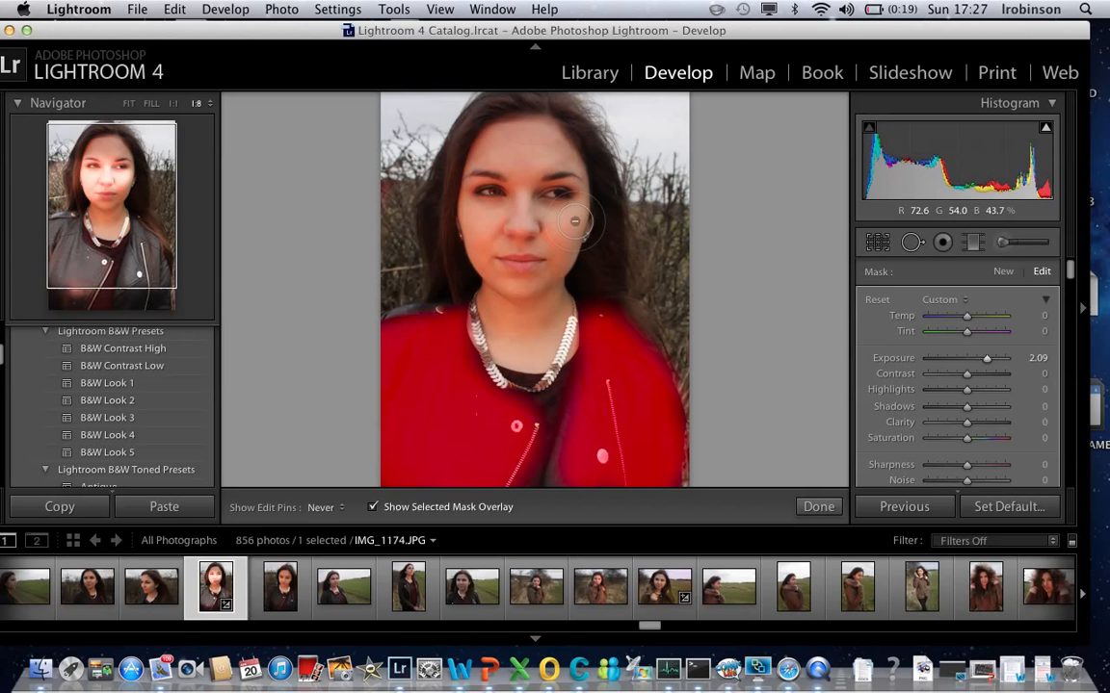
{"action": "left_click_drag", "start_coordinate": [522, 237], "coordinate": [524, 243]}
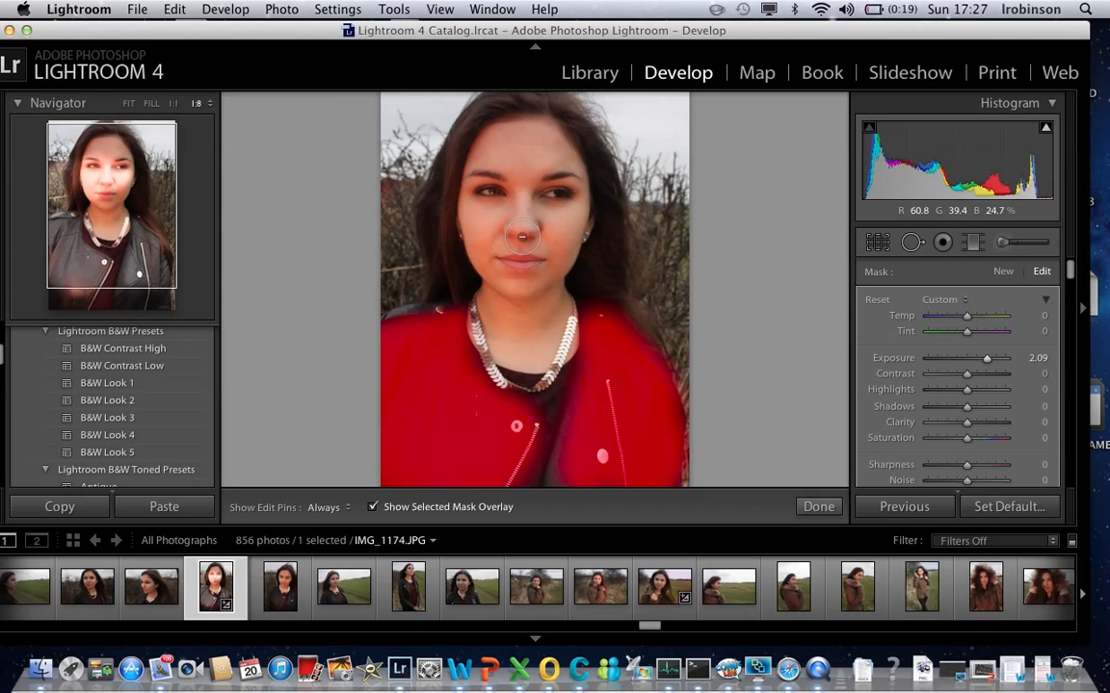
{"action": "left_click", "coordinate": [374, 508]}
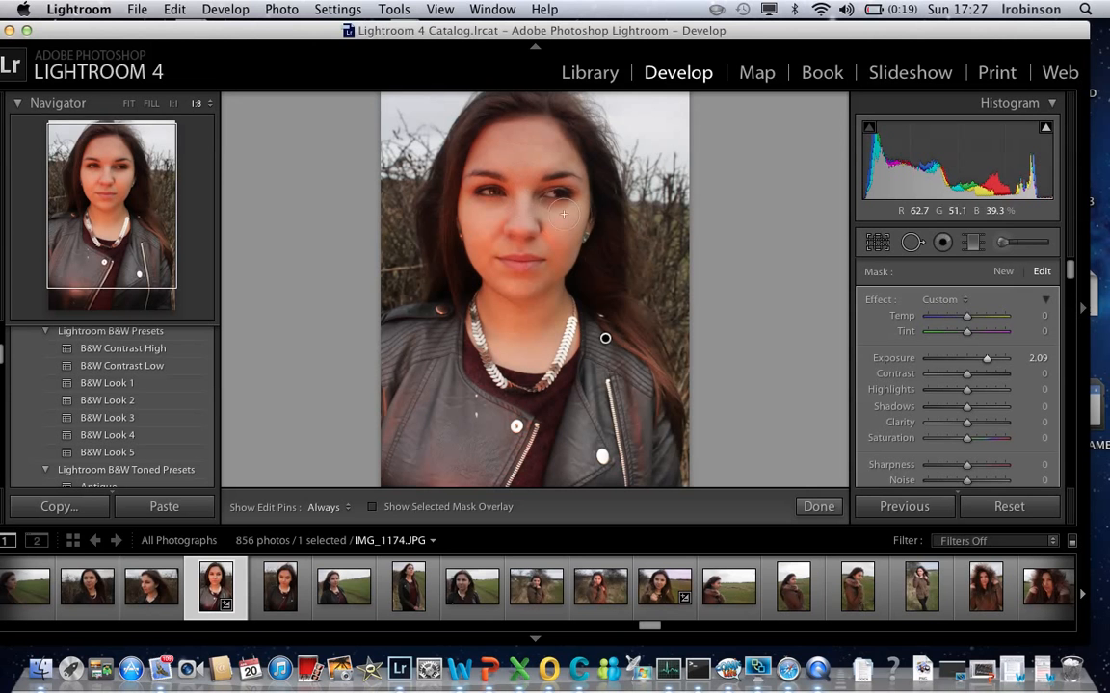
{"action": "left_click", "coordinate": [820, 507]}
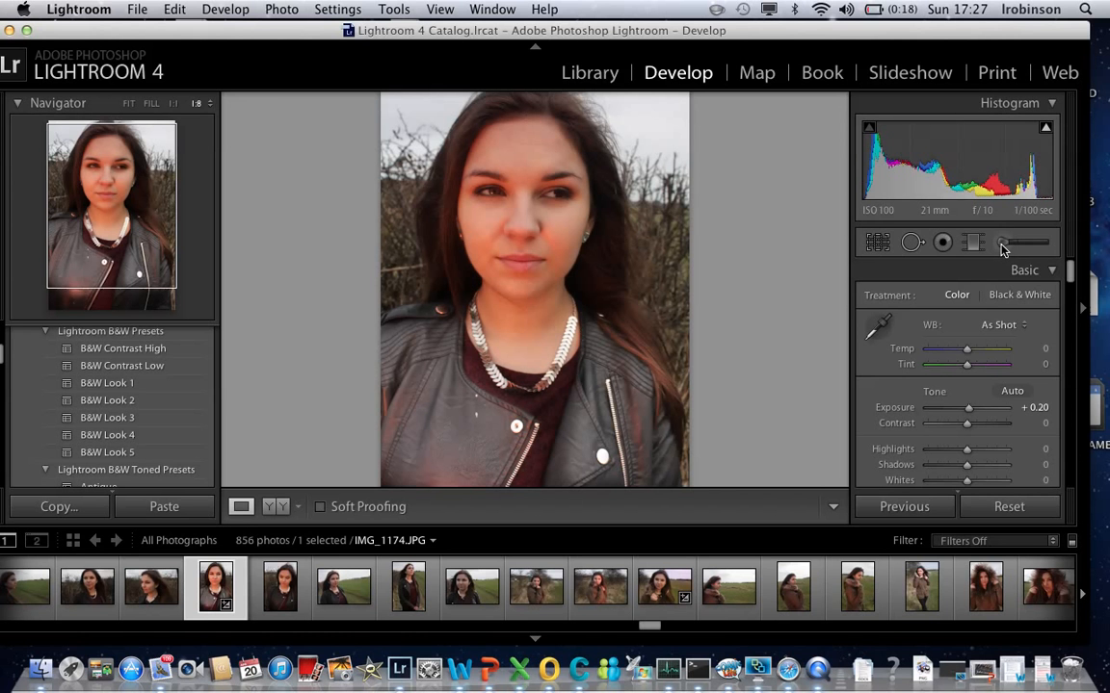
- Paint a new adjustment brush mask over the sky on both sides of the head with Exposure at −4.00
{"action": "left_click", "coordinate": [1003, 245]}
{"action": "left_click", "coordinate": [1007, 245]}
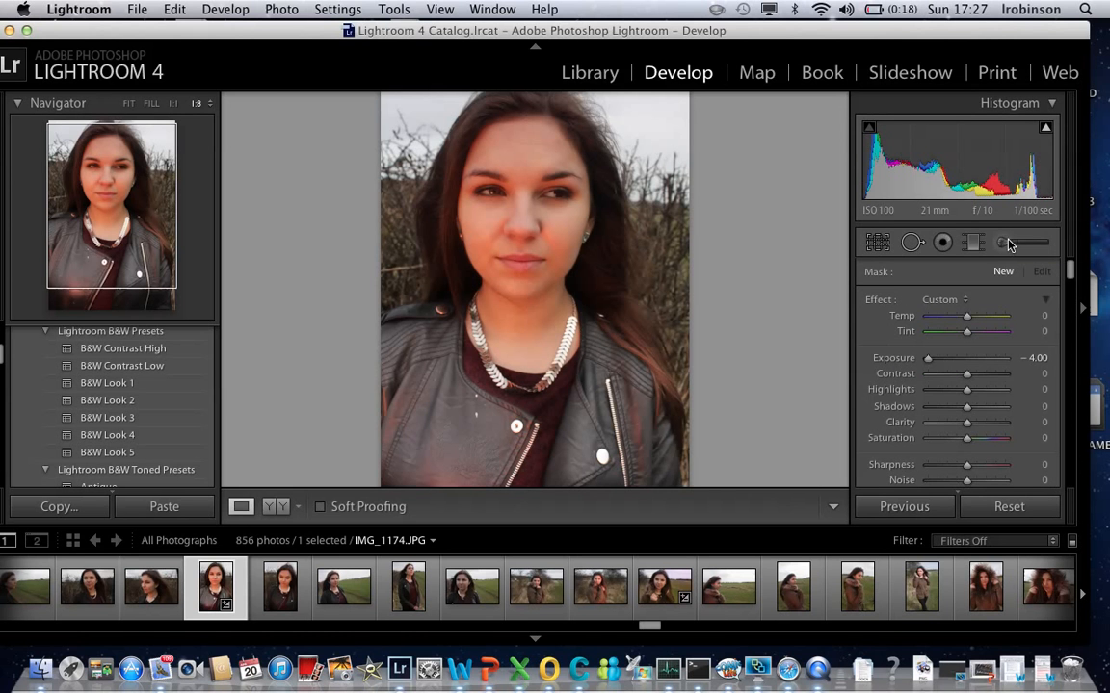
{"action": "left_click", "coordinate": [1002, 241]}
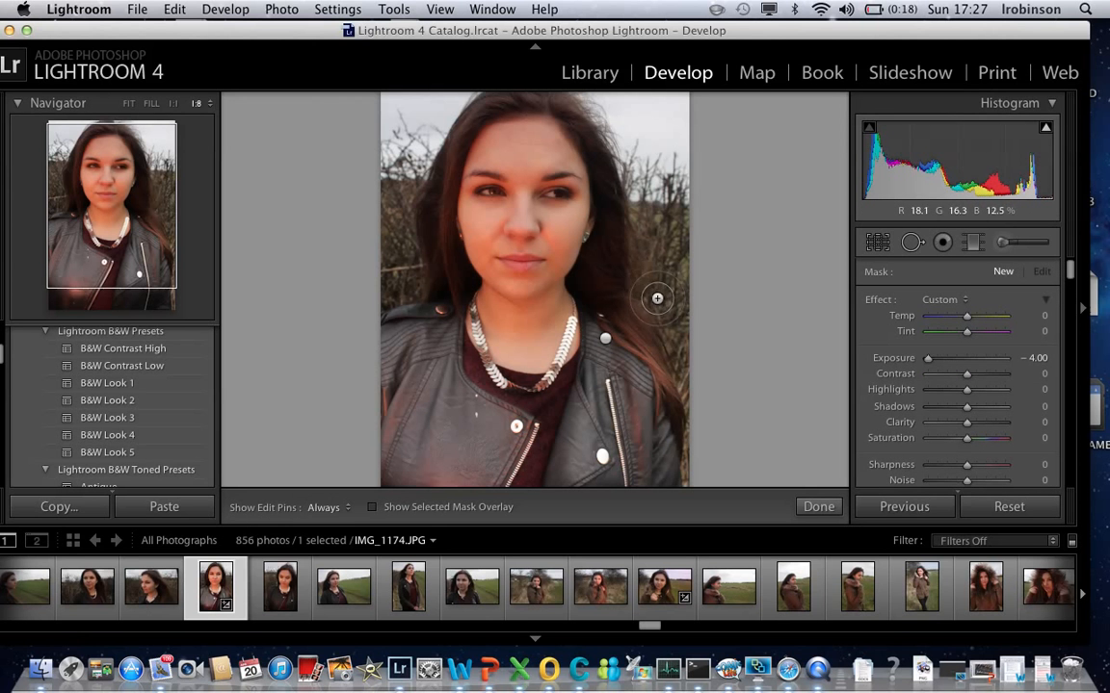
{"action": "mouse_move", "coordinate": [656, 117]}
{"action": "left_mouse_down"}
{"action": "mouse_move", "coordinate": [666, 168]}
{"action": "mouse_move", "coordinate": [666, 119]}
{"action": "mouse_move", "coordinate": [675, 149]}
{"action": "mouse_move", "coordinate": [658, 124]}
{"action": "mouse_move", "coordinate": [672, 180]}
{"action": "mouse_move", "coordinate": [641, 139]}
{"action": "mouse_move", "coordinate": [645, 176]}
{"action": "mouse_move", "coordinate": [589, 101]}
{"action": "mouse_move", "coordinate": [698, 106]}
{"action": "mouse_move", "coordinate": [621, 119]}
{"action": "mouse_move", "coordinate": [655, 181]}
{"action": "mouse_move", "coordinate": [682, 178]}
{"action": "mouse_move", "coordinate": [683, 119]}
{"action": "left_mouse_up"}
{"action": "mouse_move", "coordinate": [427, 124]}
{"action": "left_mouse_down"}
{"action": "mouse_move", "coordinate": [415, 172]}
{"action": "mouse_move", "coordinate": [413, 113]}
{"action": "mouse_move", "coordinate": [392, 145]}
{"action": "mouse_move", "coordinate": [383, 107]}
{"action": "mouse_move", "coordinate": [480, 91]}
{"action": "left_mouse_up"}
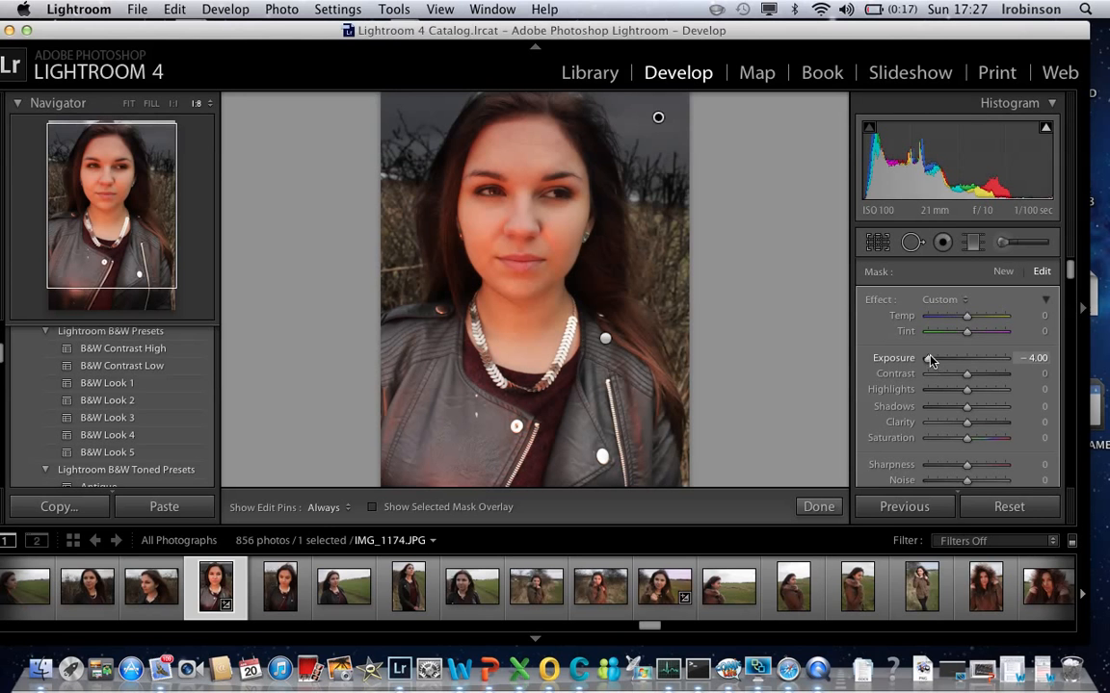
{"action": "left_click_drag", "start_coordinate": [966, 364], "coordinate": [922, 368]}
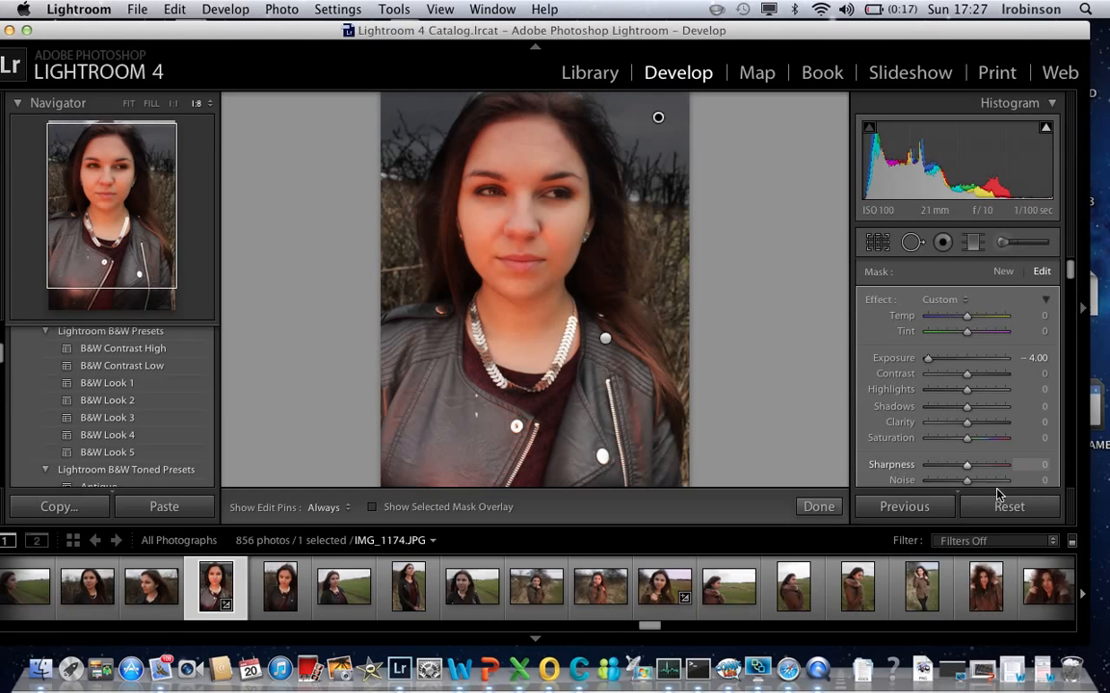
- Reset the sky mask's effect values and set its Temp to −100
{"action": "double_click", "coordinate": [879, 301]}
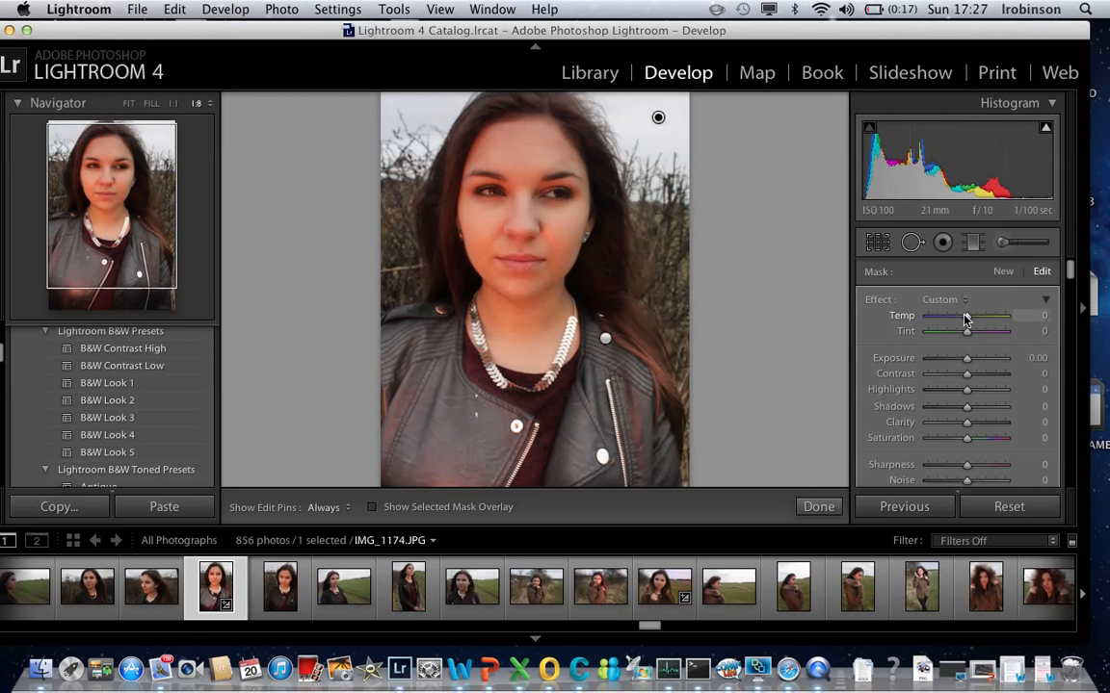
{"action": "left_click_drag", "start_coordinate": [960, 320], "coordinate": [906, 320]}
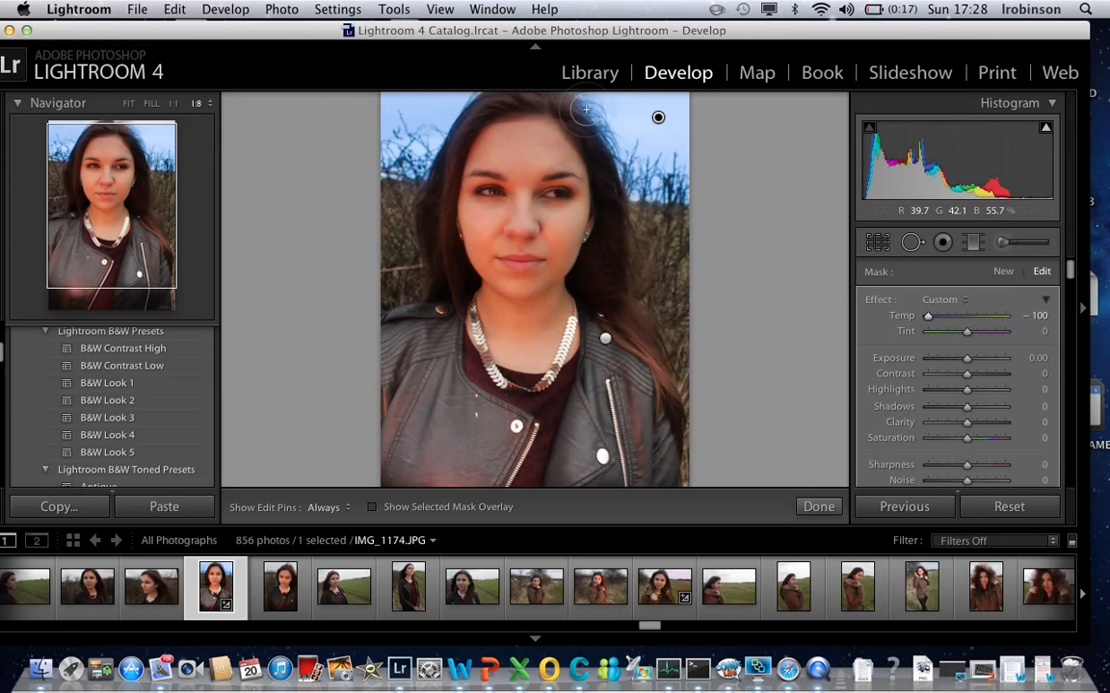
- Erase the sky mask where it spills onto the hair
{"action": "key", "text": "alt"}
{"action": "key", "text": "h"}
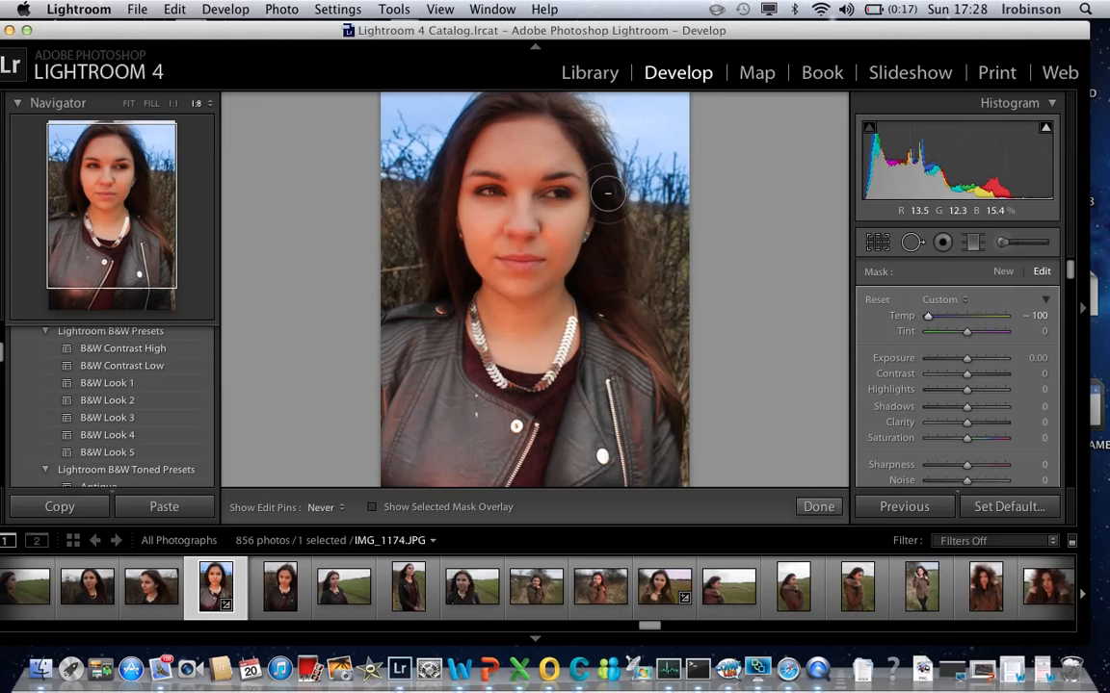
{"action": "key", "text": "h"}
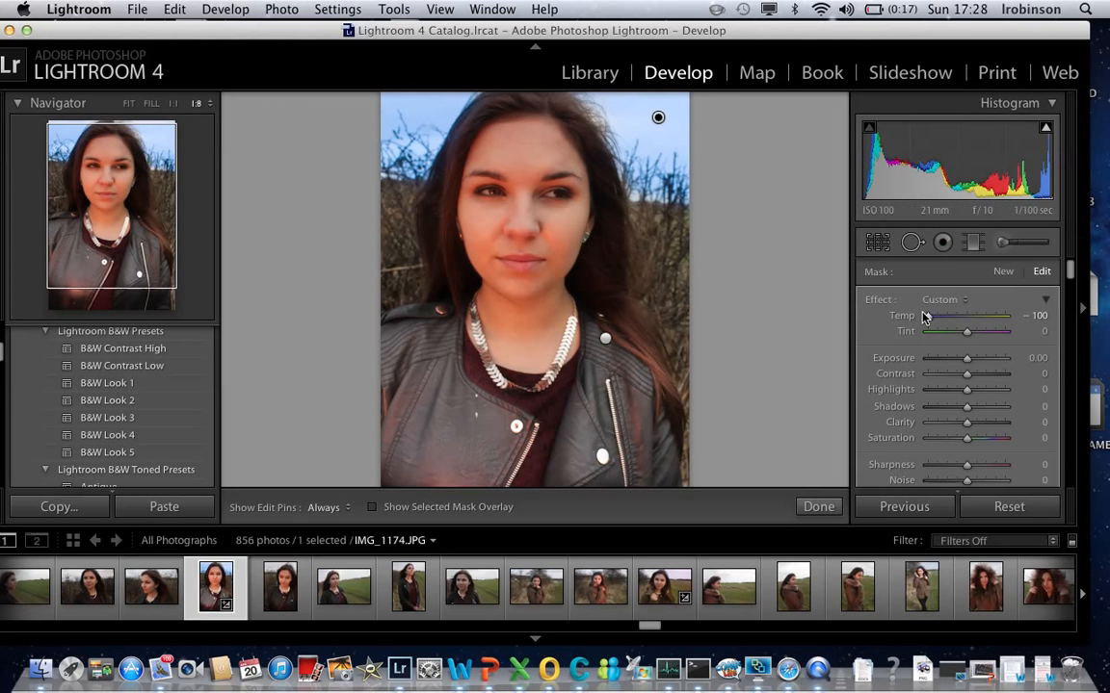
- Set the sky mask's Temp to −27, Exposure to −0.97, Highlights to 13 and Saturation to 100
{"action": "left_click_drag", "start_coordinate": [930, 315], "coordinate": [963, 317]}
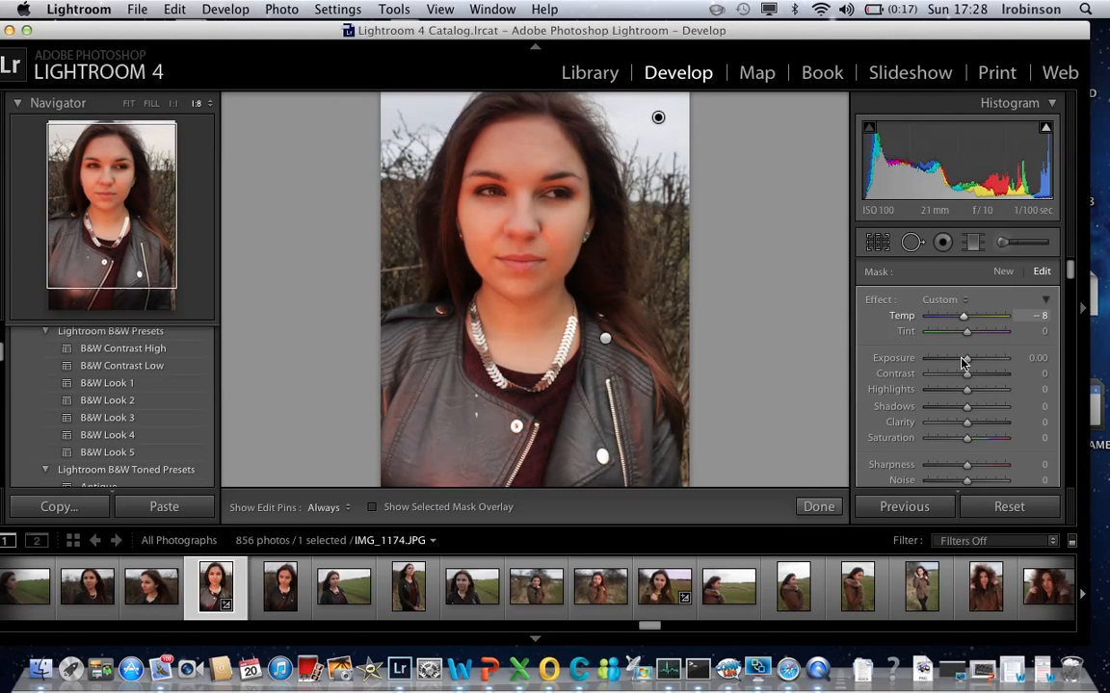
{"action": "left_click_drag", "start_coordinate": [965, 365], "coordinate": [960, 367]}
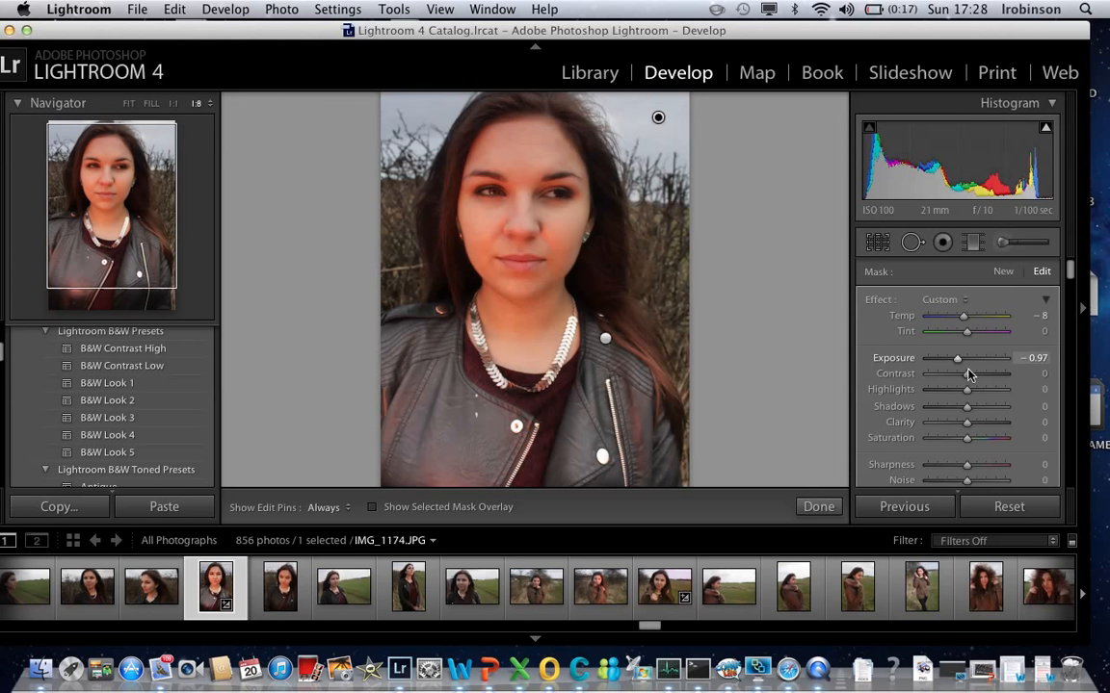
{"action": "left_click_drag", "start_coordinate": [969, 391], "coordinate": [1036, 441]}
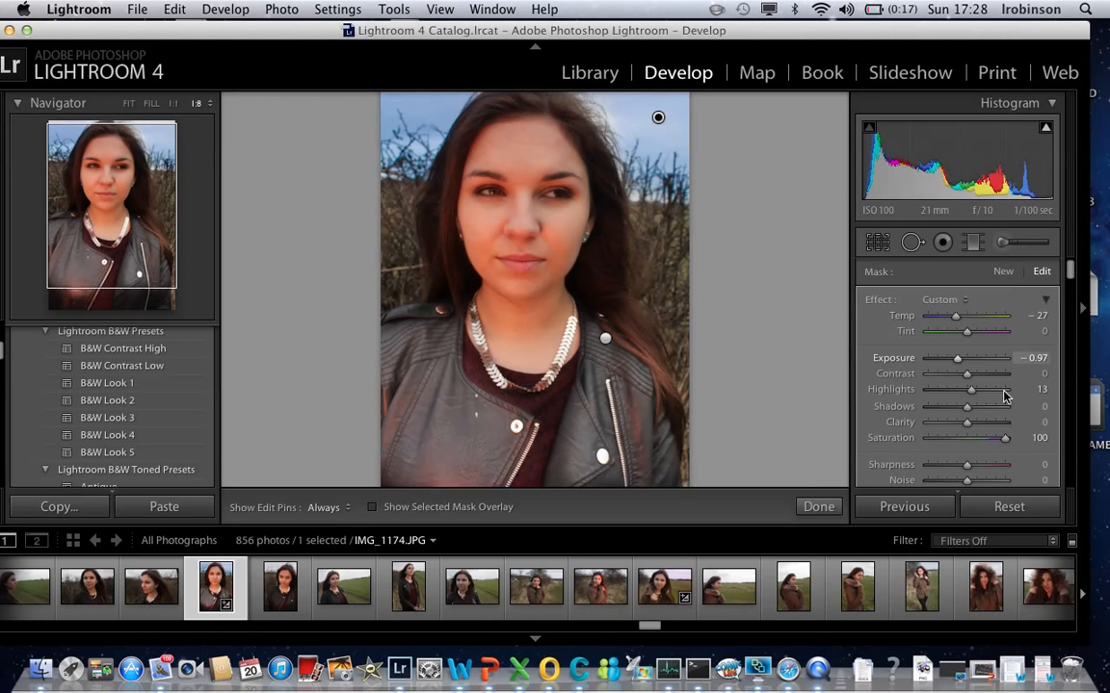
{"action": "scroll", "coordinate": [990, 390], "scroll_direction": "down", "scroll_amount": 3}
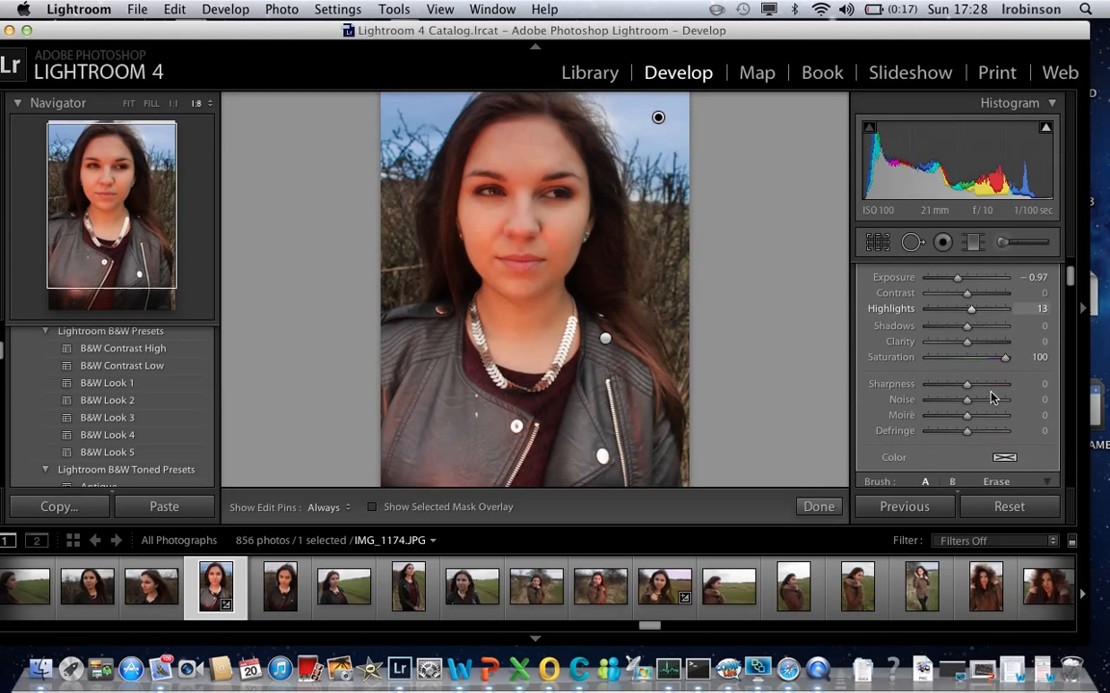
{"action": "scroll", "coordinate": [954, 297], "scroll_direction": "up", "scroll_amount": 3}
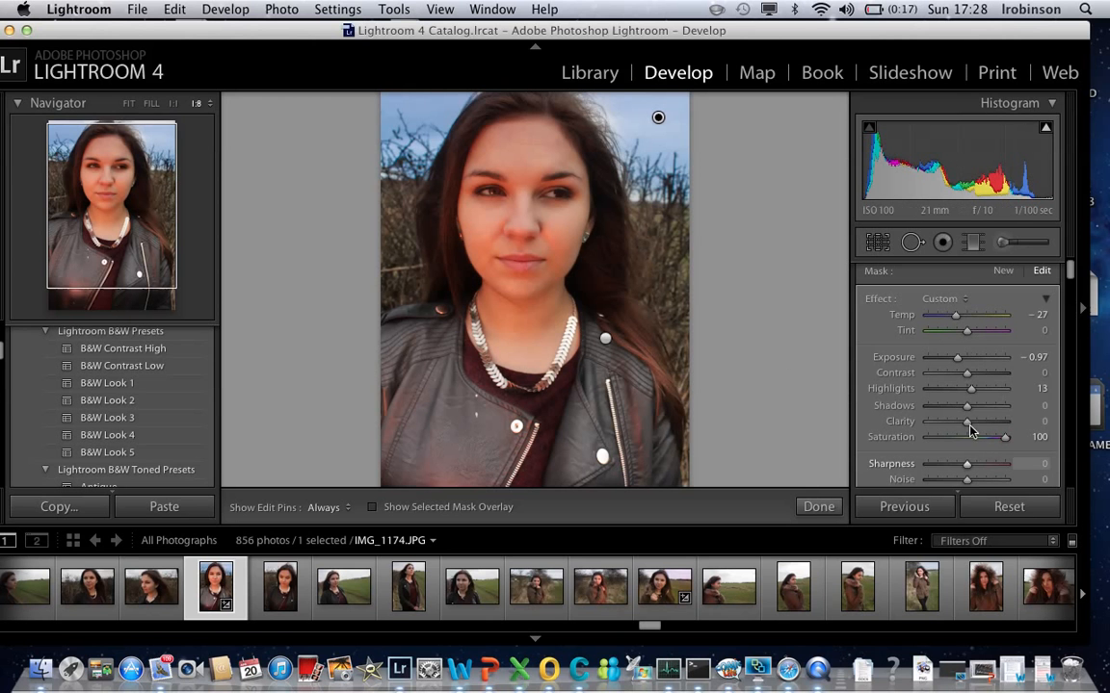
- Reset all effect values of the sky mask to zero
{"action": "double_click", "coordinate": [880, 300]}
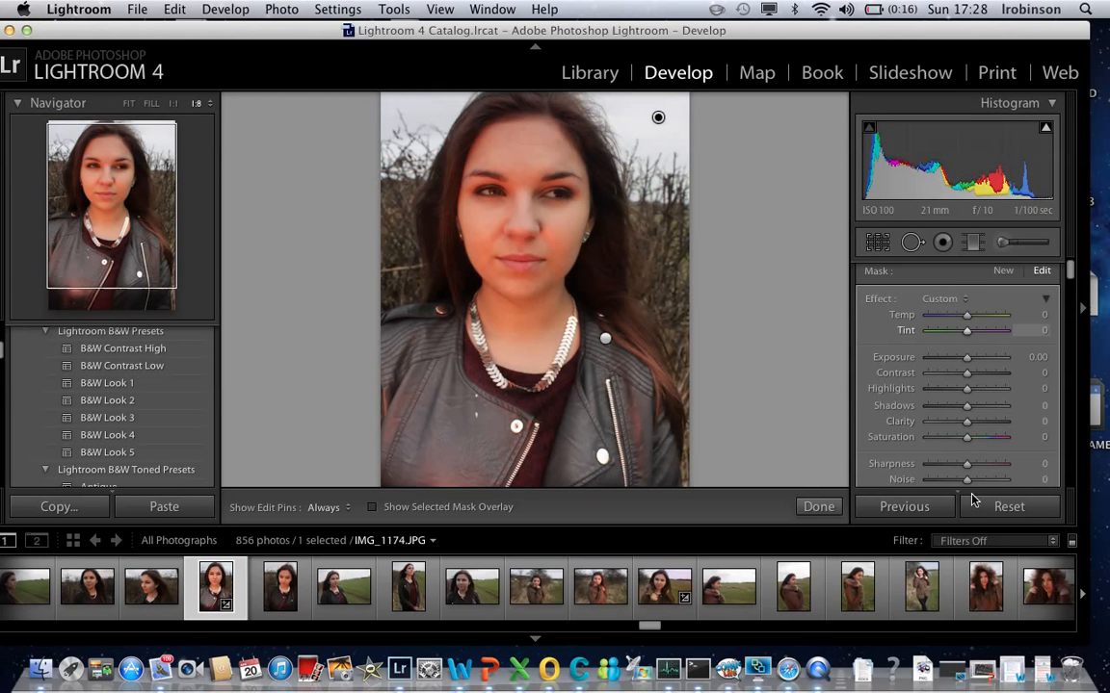